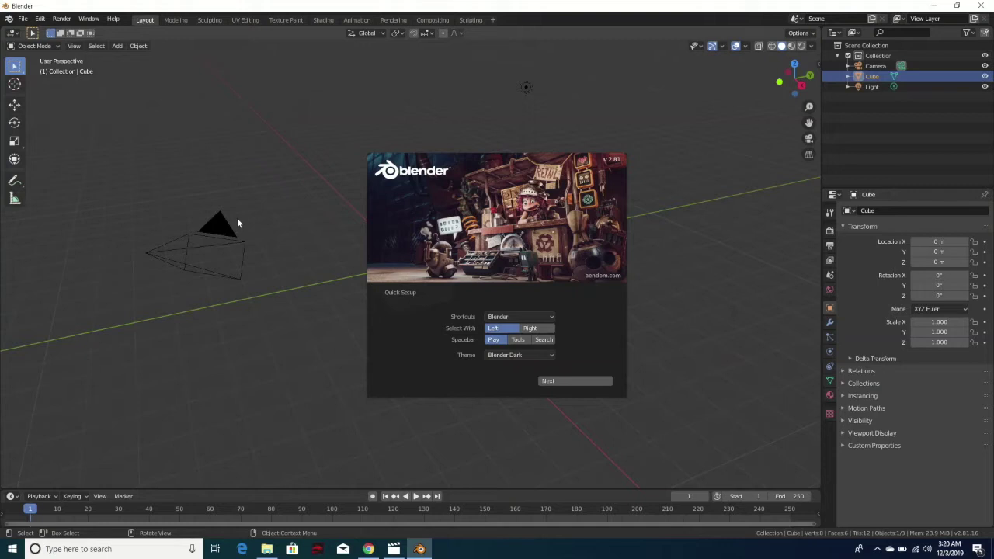
Dismiss the splash screen and delete the default cube
click(329, 208)
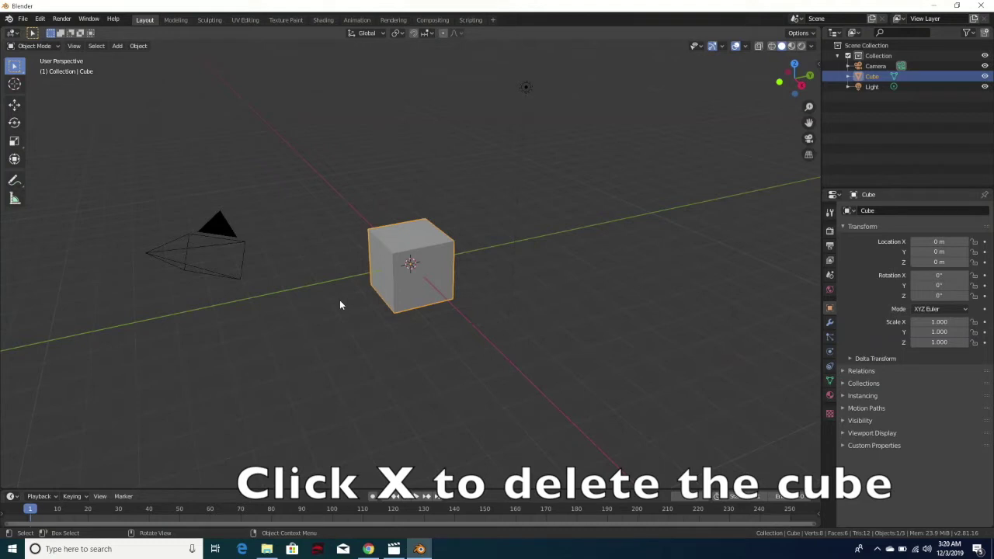
key(x)
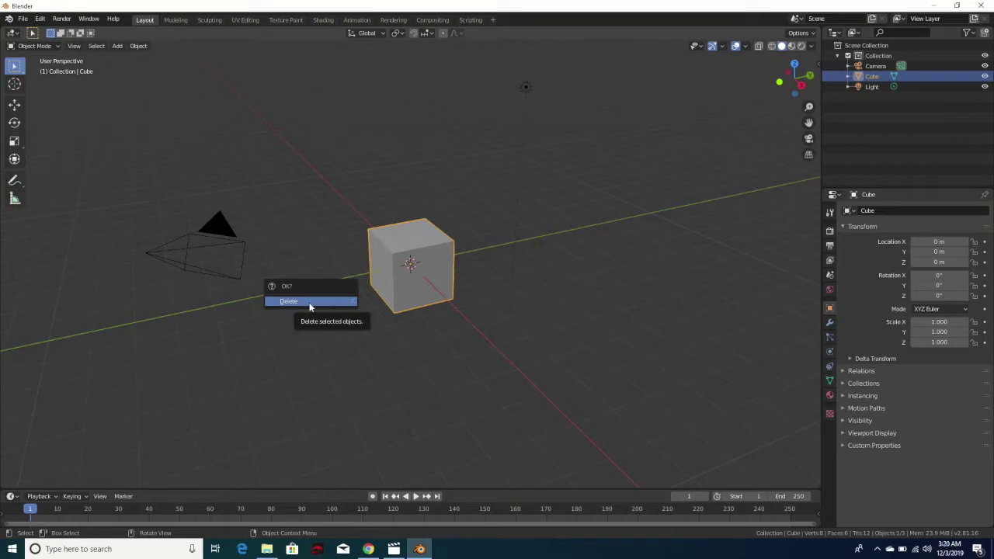
click(309, 303)
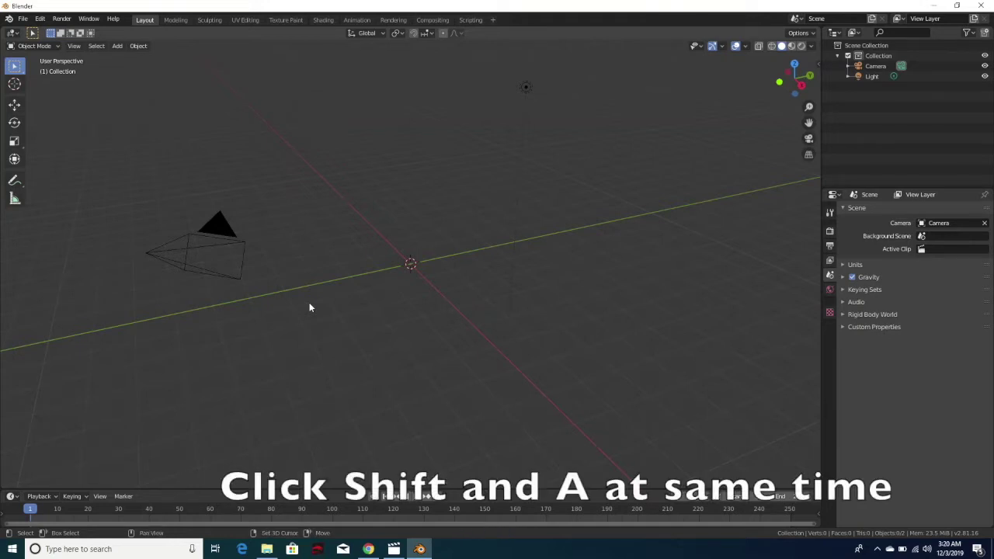
Add a mesh circle at the origin and set its fill type to Ngon
key(shift+a)
mouse_move(309, 304)
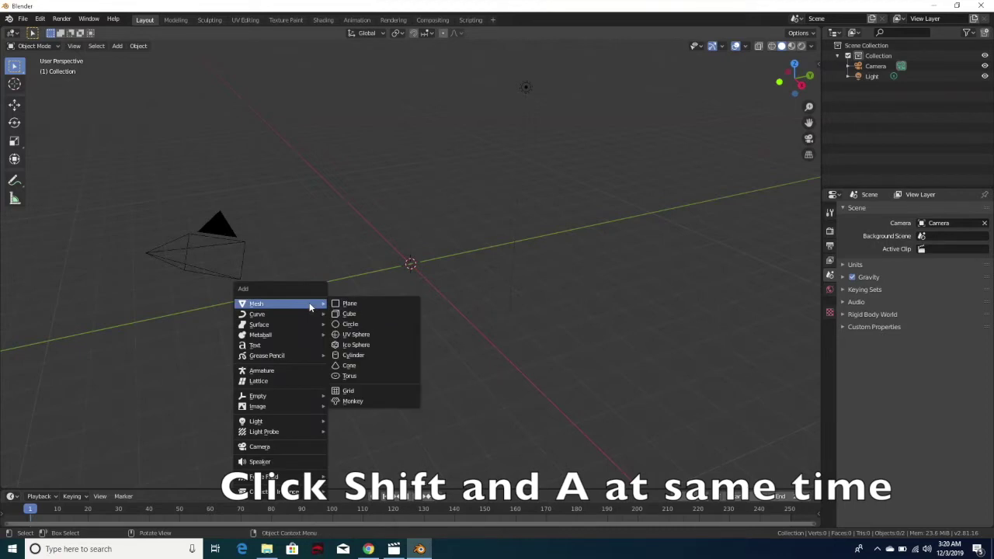
click(353, 324)
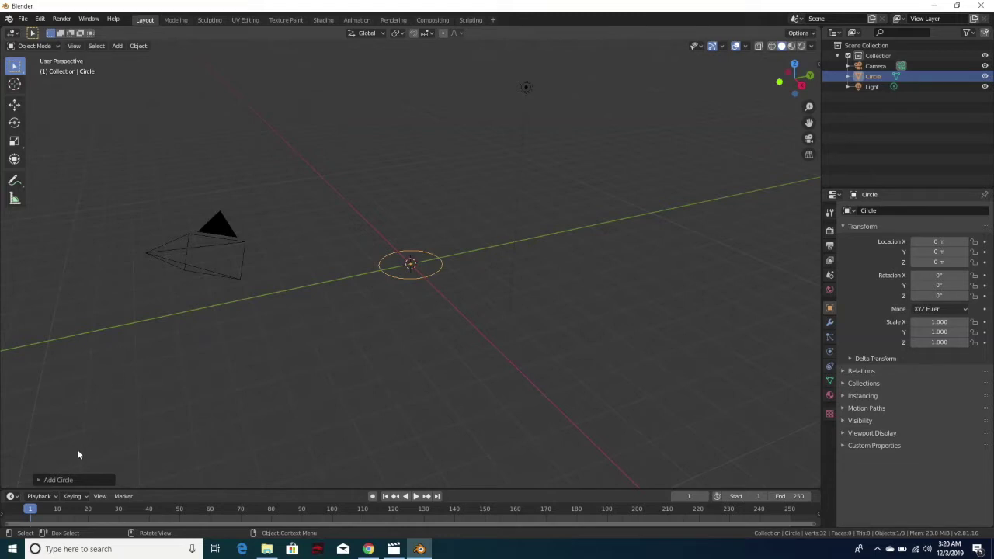
click(38, 480)
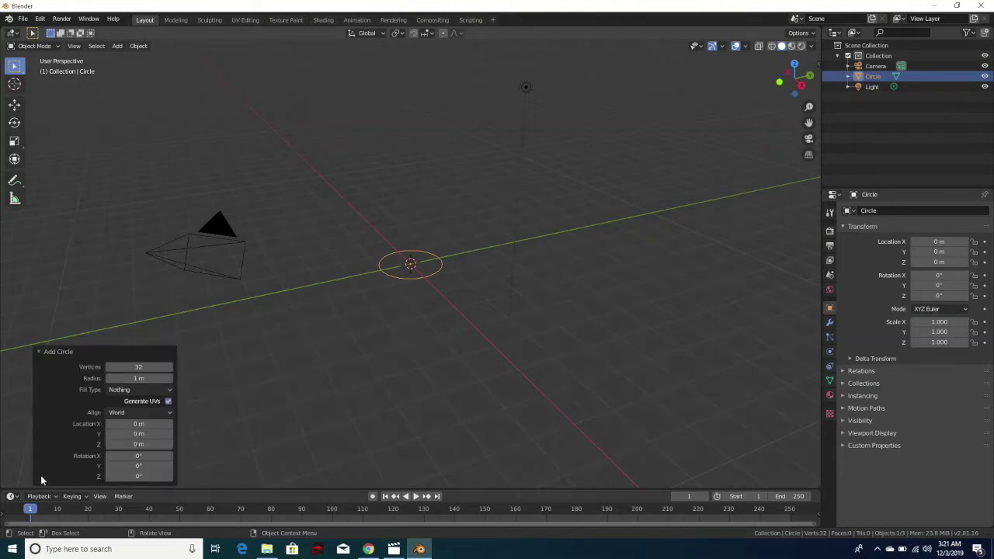
click(124, 389)
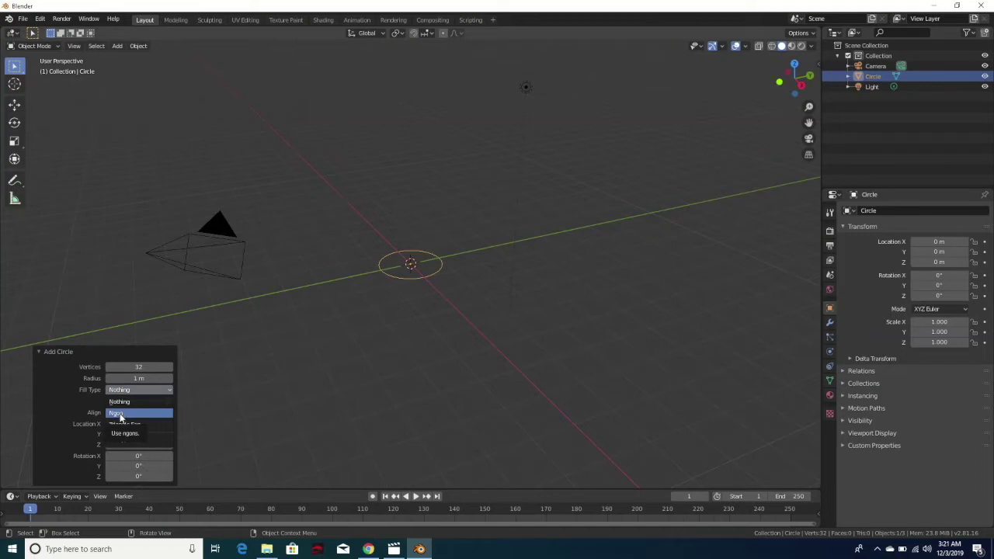
click(122, 414)
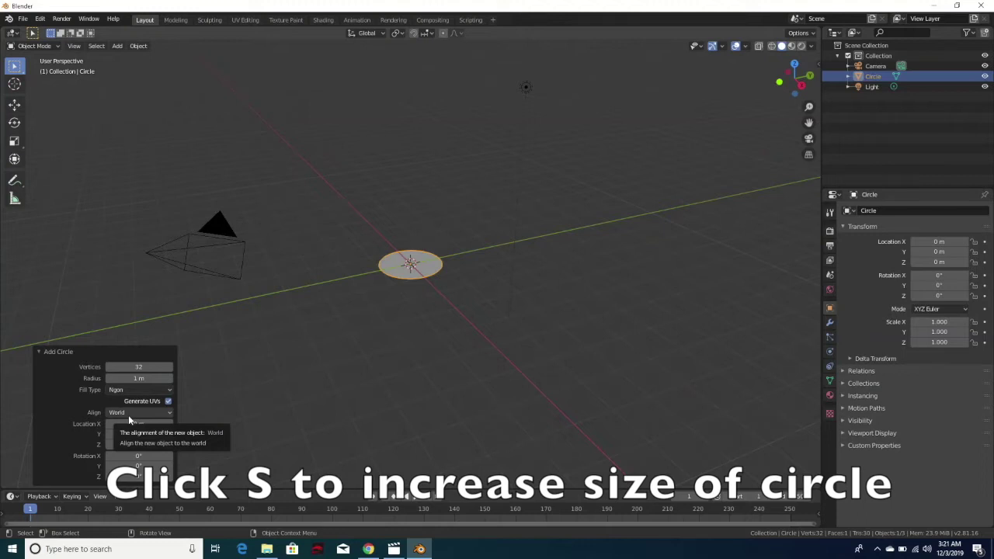
Scale the filled circle up by about 1.63 and switch it to Edit Mode
key(s)
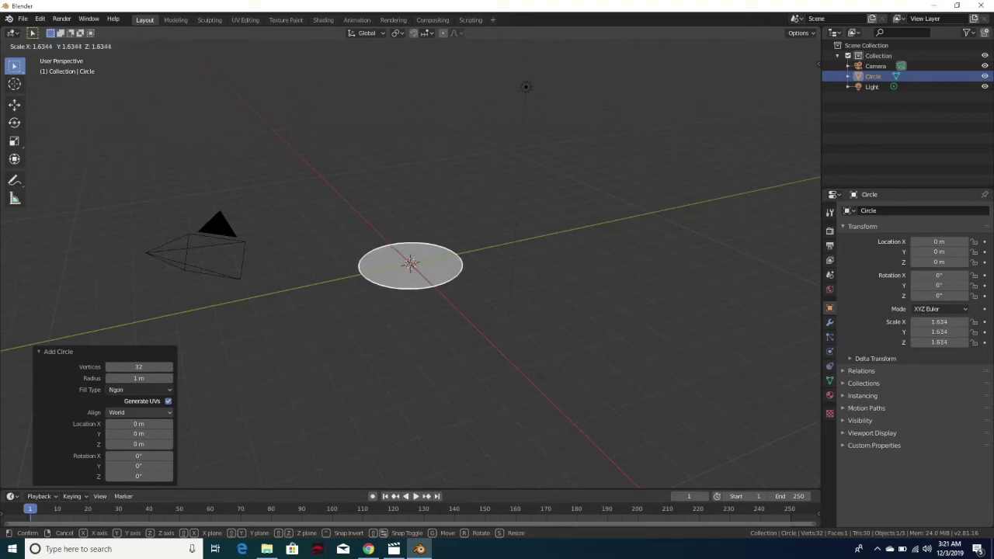
click(763, 59)
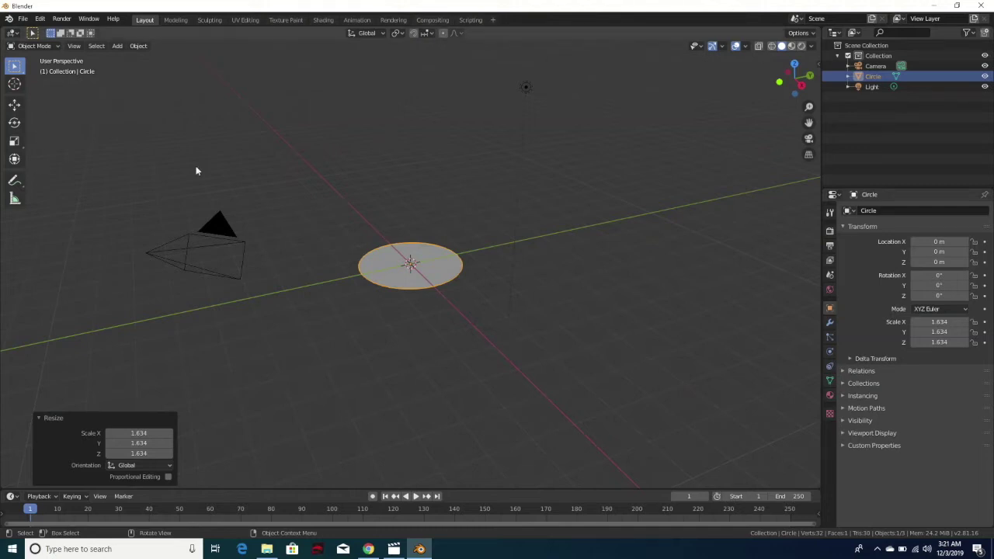
click(37, 47)
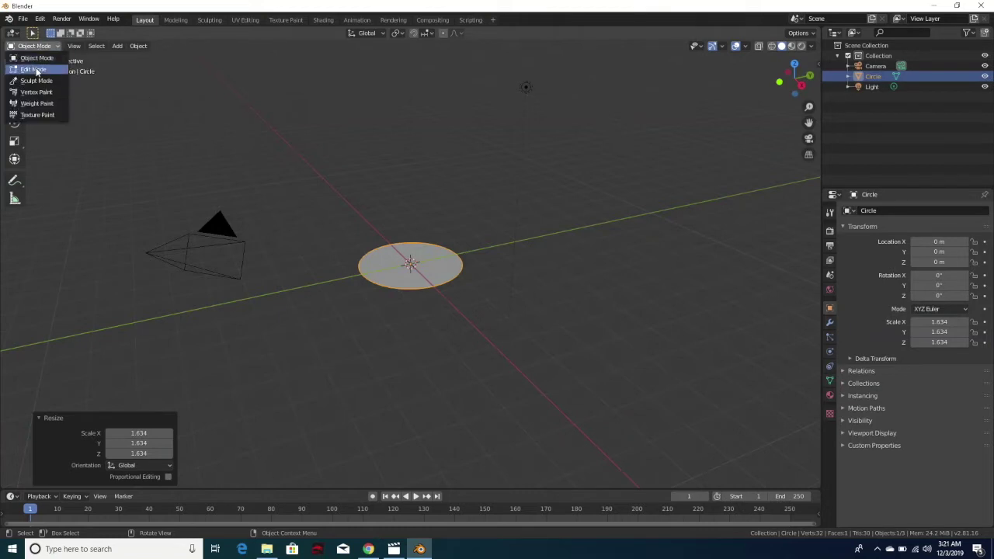
click(35, 69)
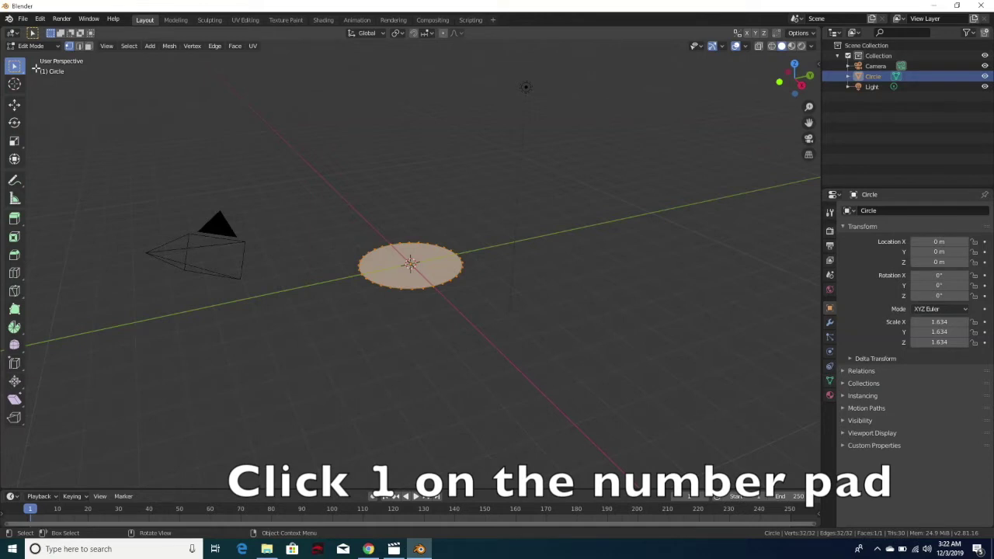
In front view, extrude the circle upward about 0.29 m and scale the extruded top by about 1.18
key(KP_1)
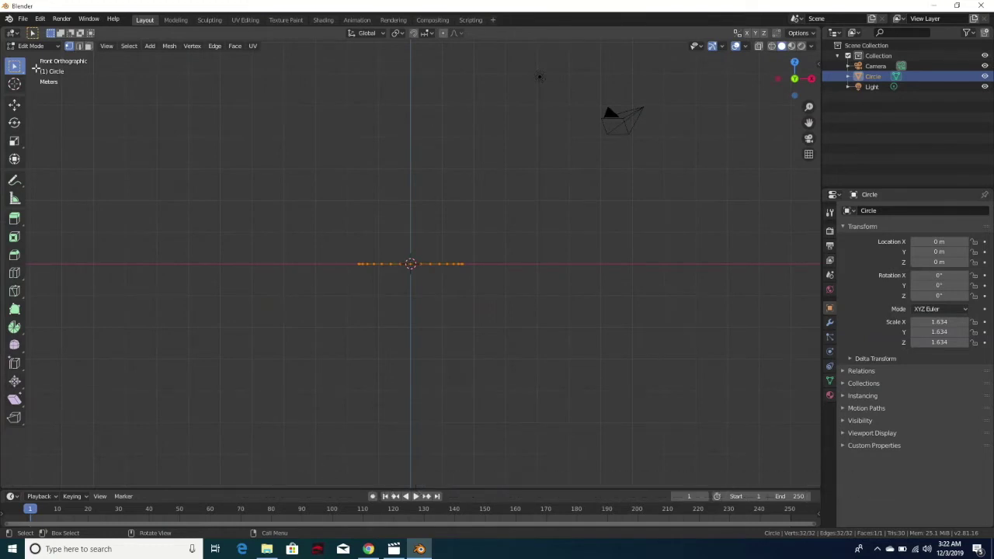
scroll(40, 68, up, 3)
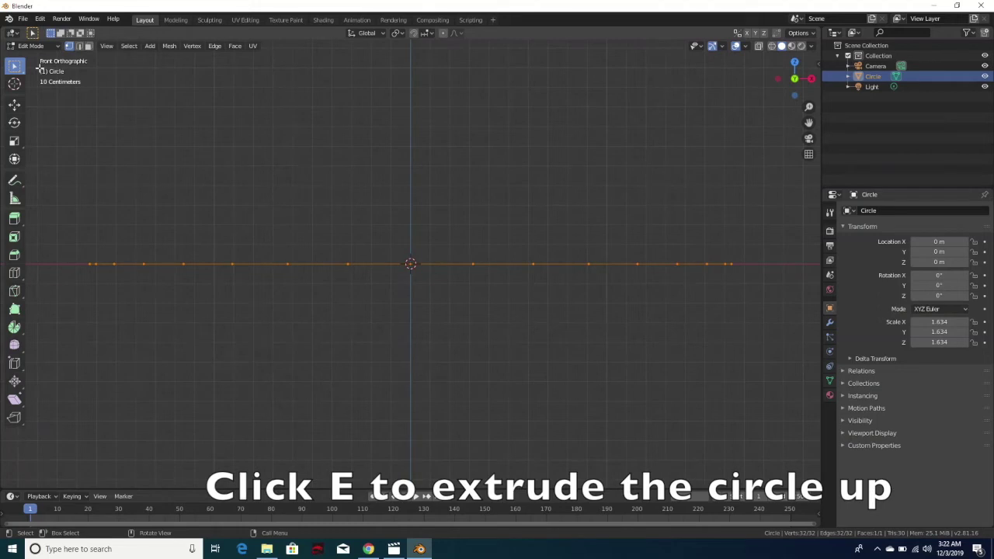
key(e)
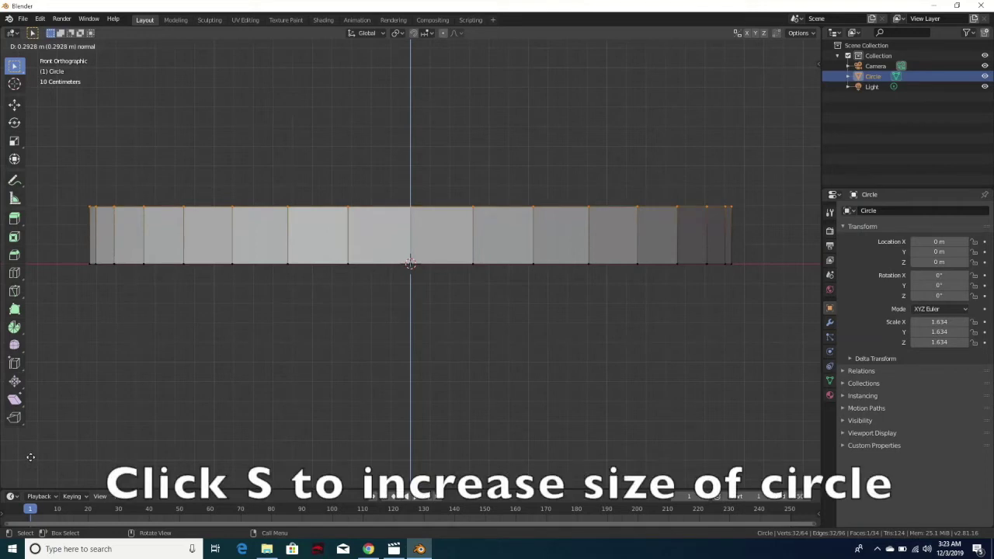
click(30, 457)
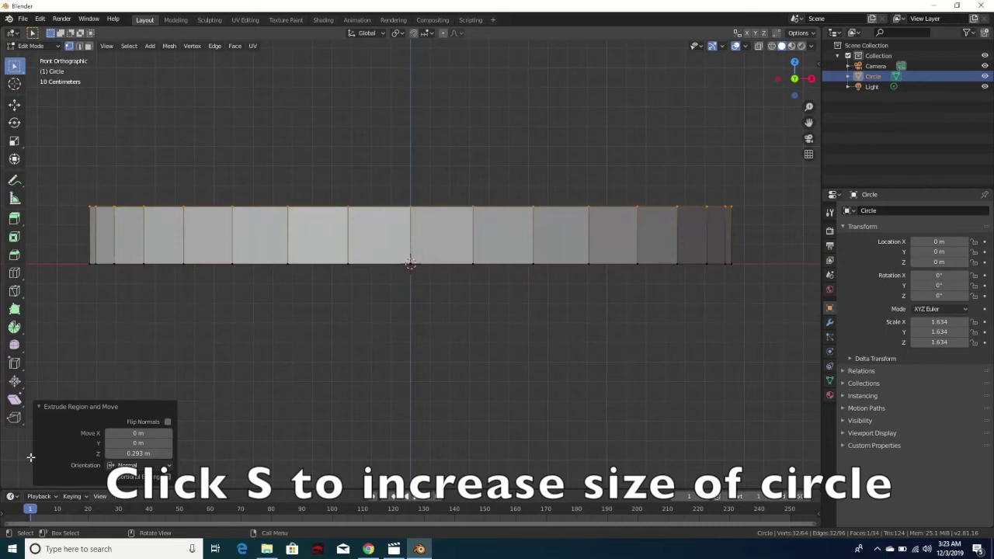
key(s)
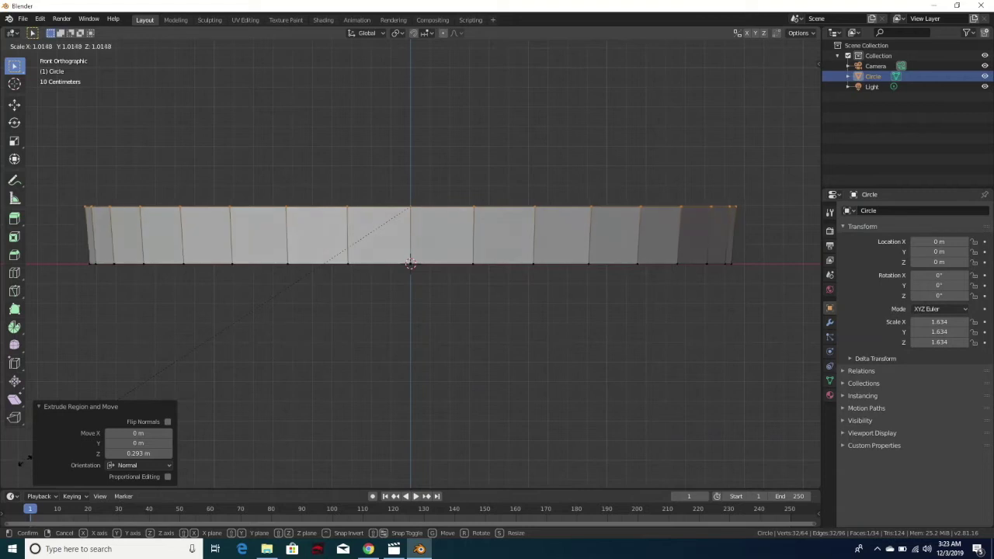
click(765, 480)
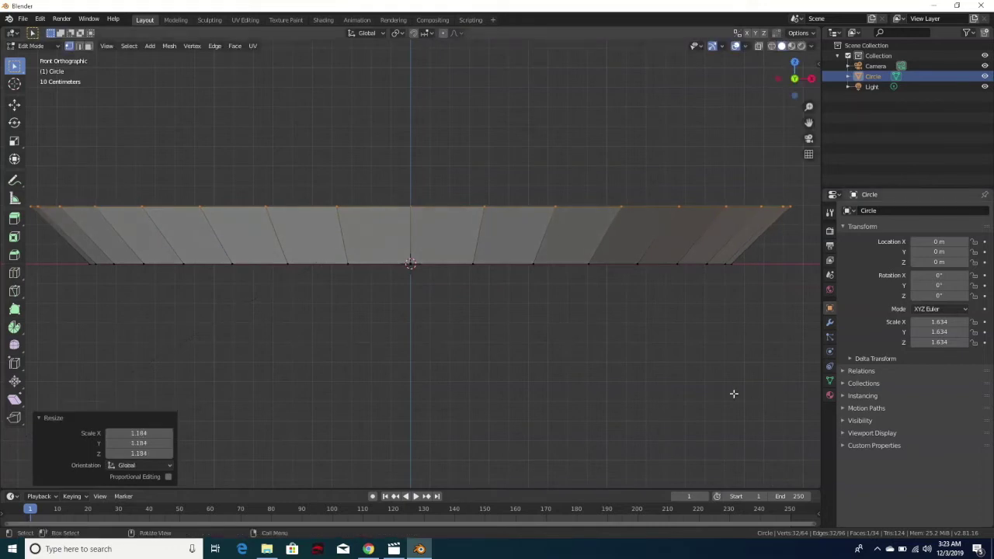
Extrude the top face upward again by about 0.21 m and scale it outward by about 1.62 to form the rim
key(ctrl+z)
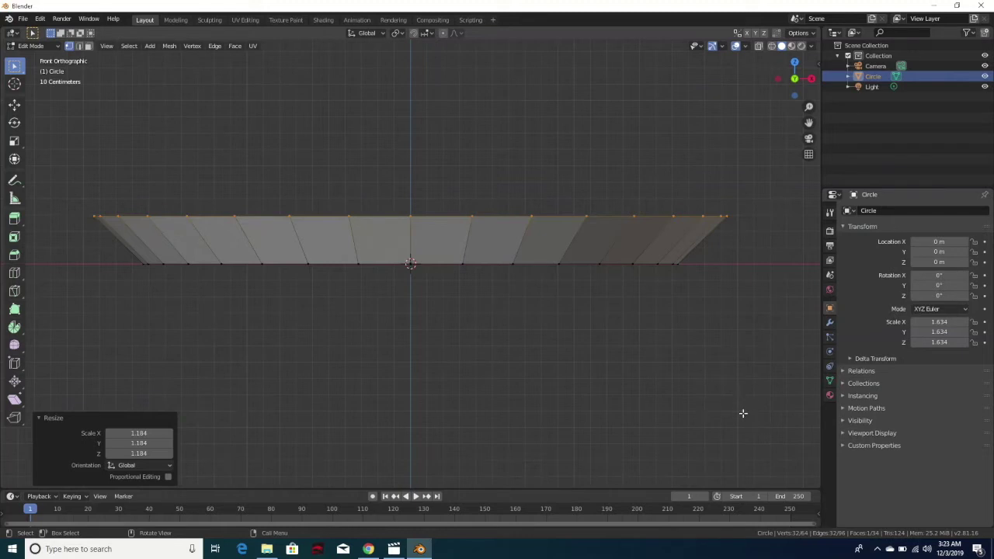
key(ctrl+z)
key(ctrl+shift+z)
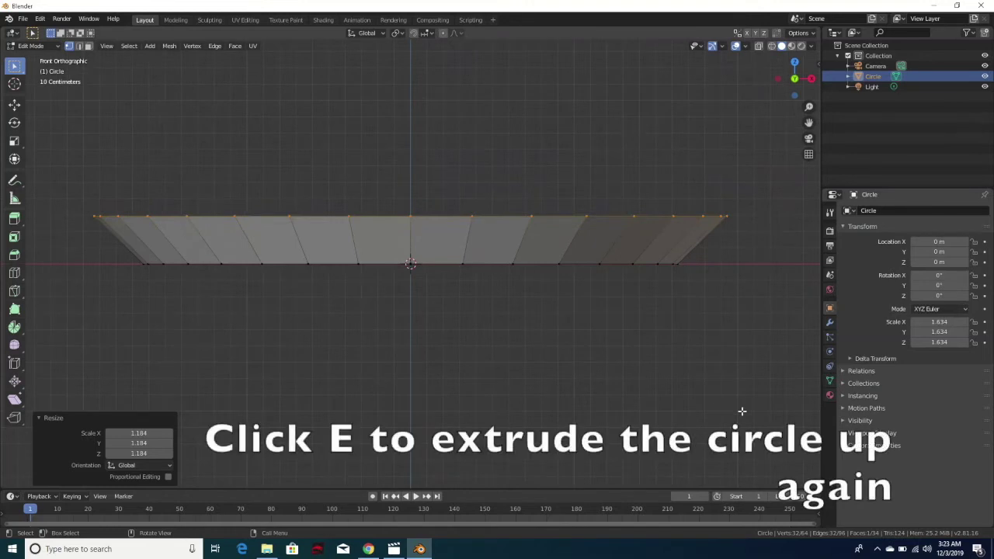
key(e)
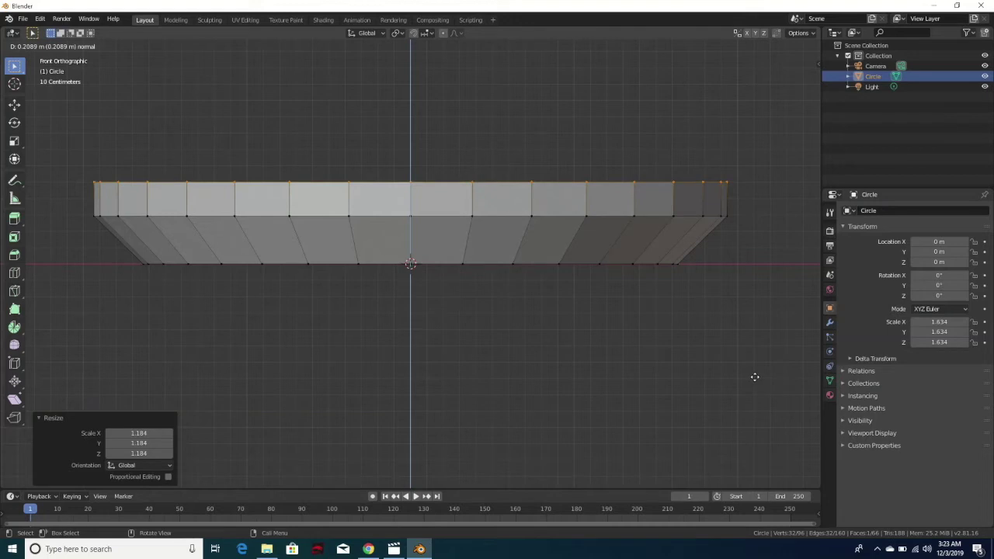
click(754, 377)
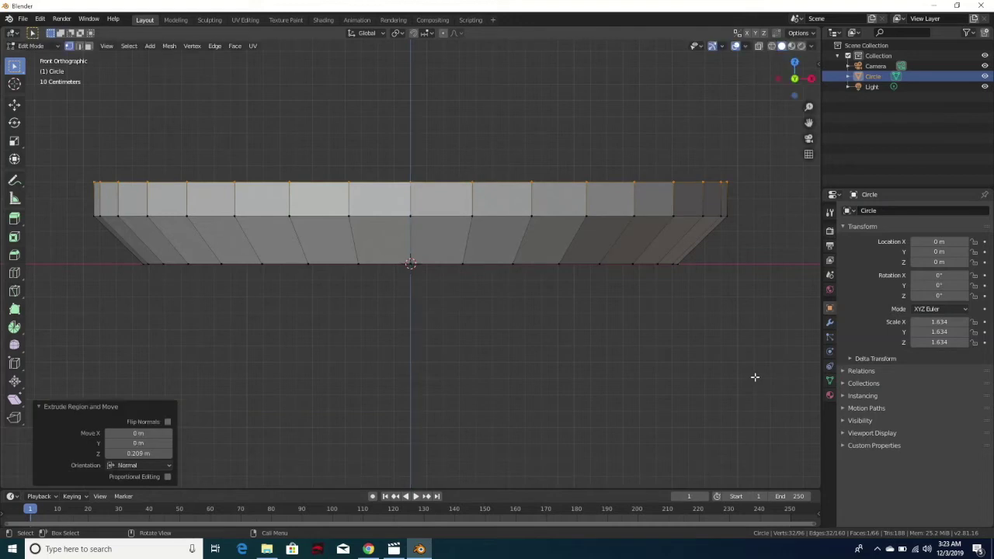
key(s)
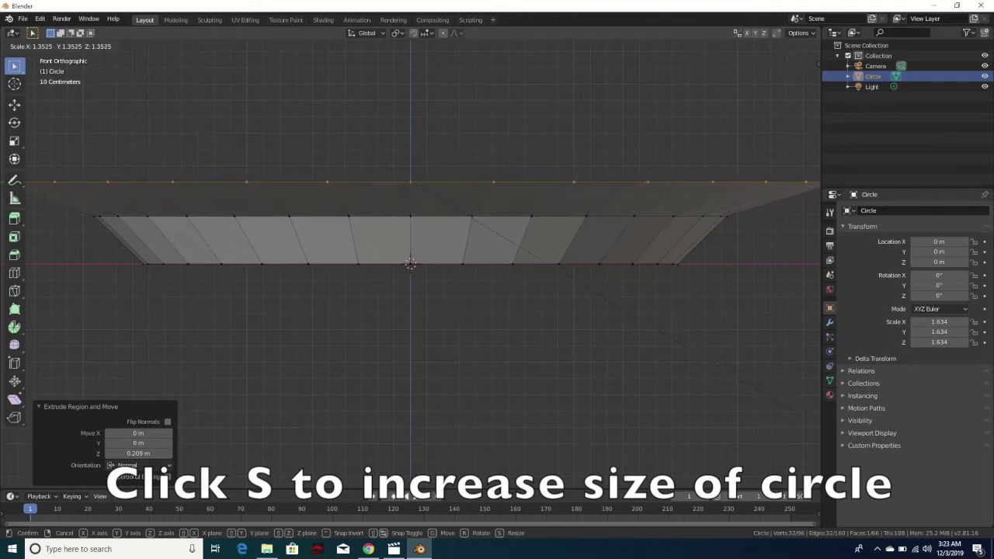
click(139, 59)
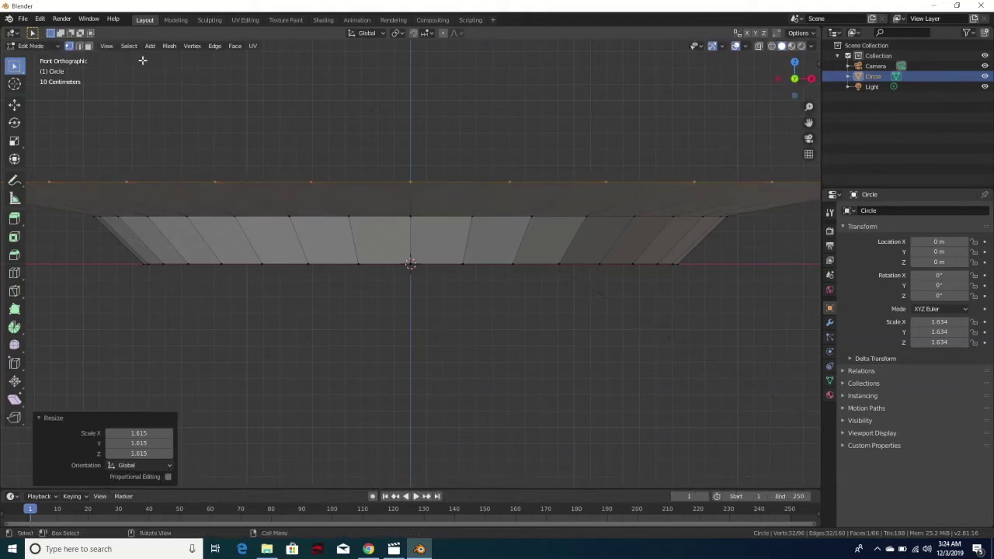
Delete the large top face covering the dish to leave its inside open
scroll(141, 60, down, 1)
scroll(140, 60, down, 1)
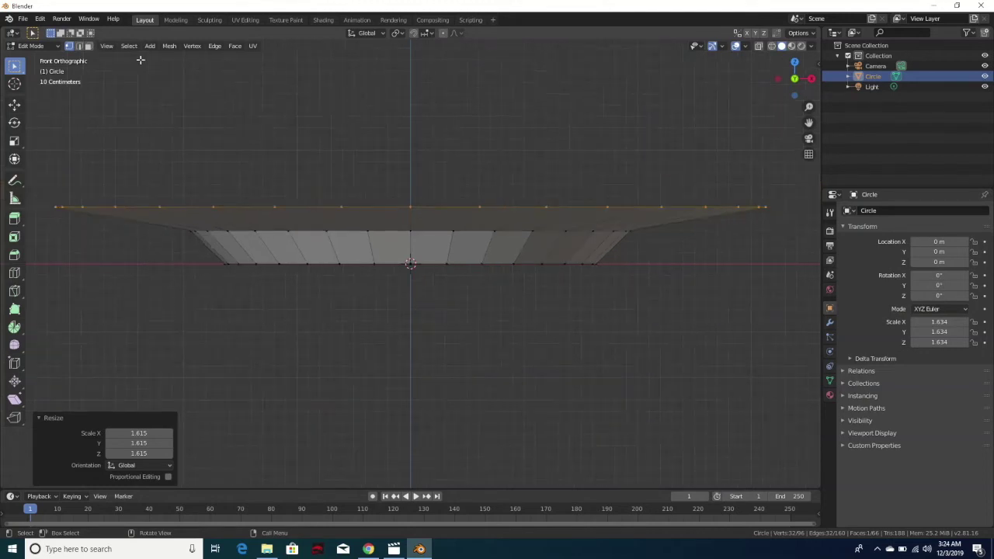
scroll(141, 60, down, 1)
scroll(141, 60, down, 1)
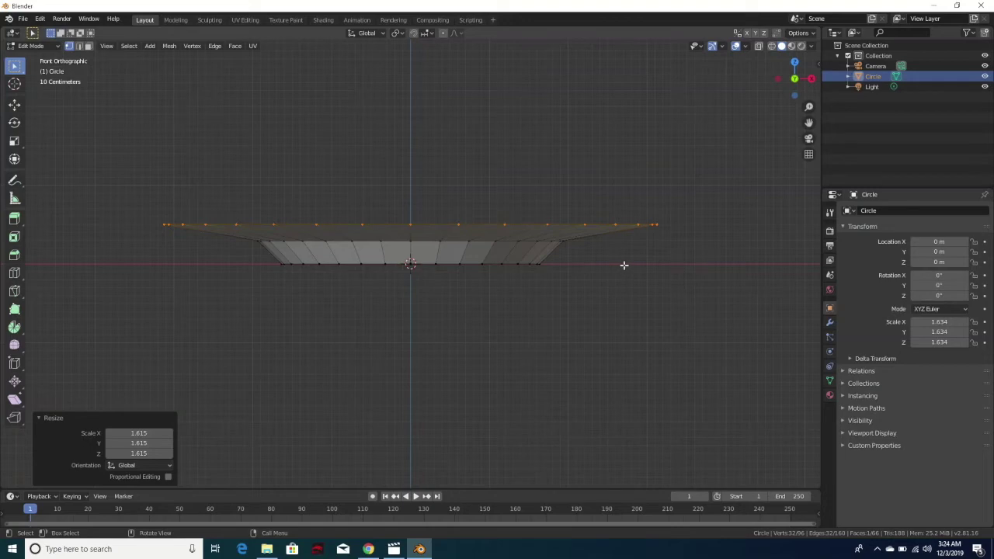
middle_drag(623, 268, 638, 296)
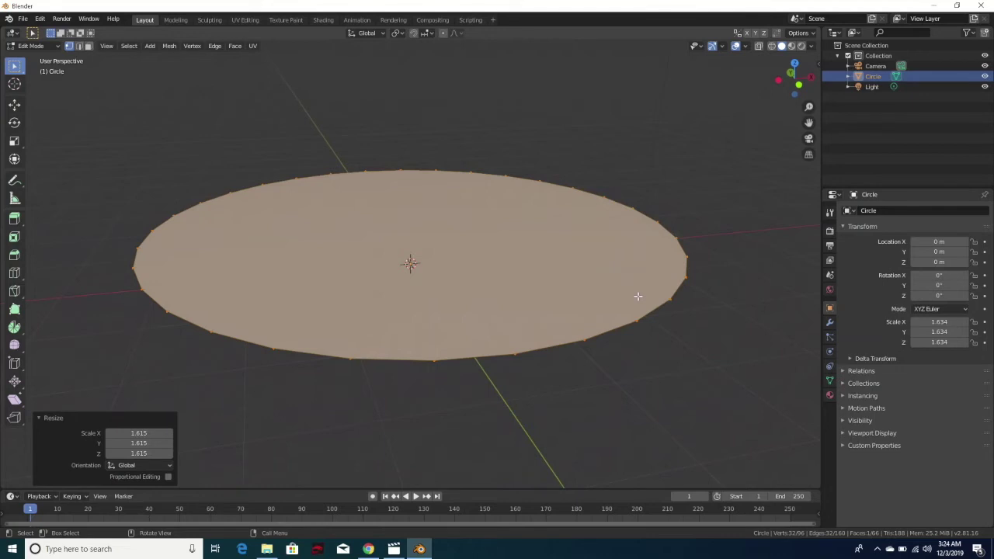
key(x)
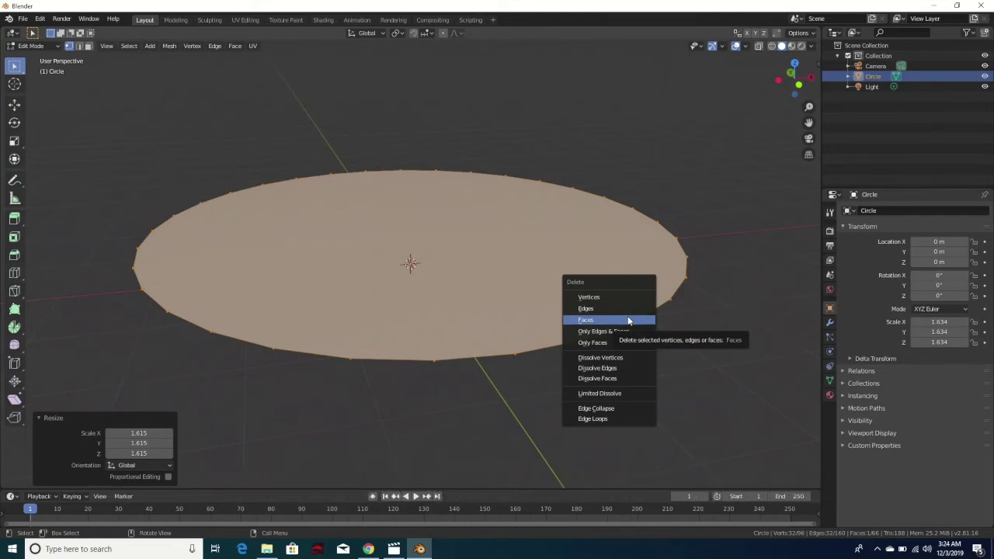
click(629, 321)
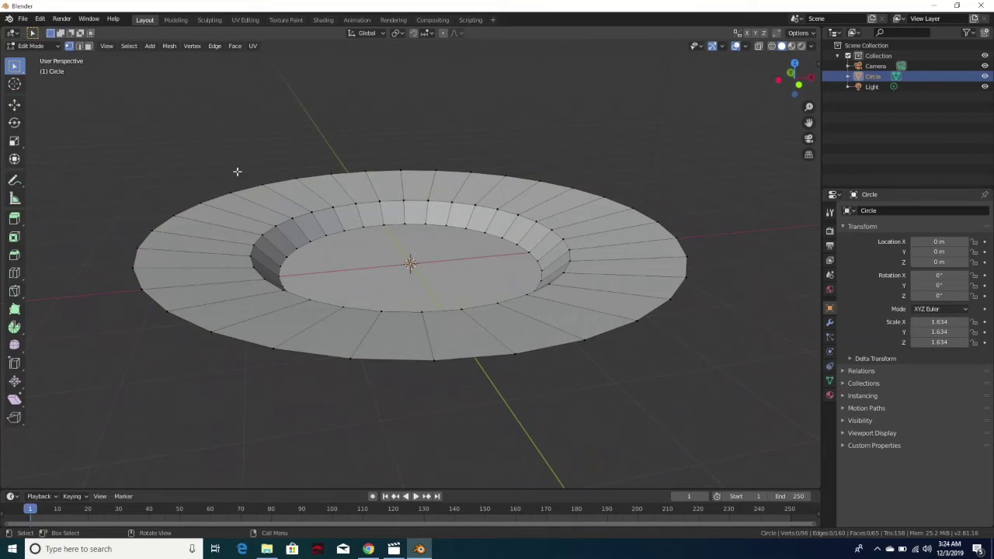
Return to Object Mode and add a Solidify modifier with a thickness of 0.03 m to the dish
click(58, 48)
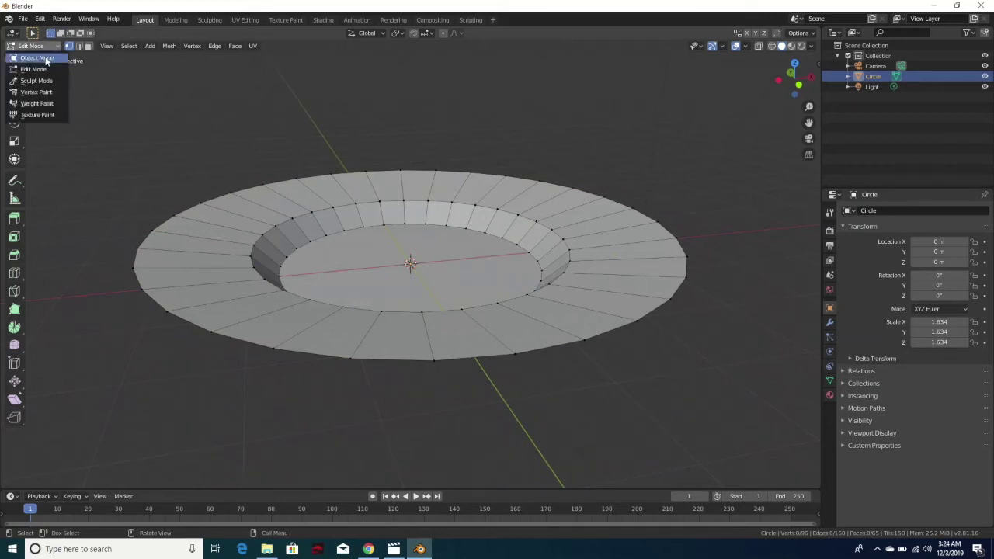
click(46, 59)
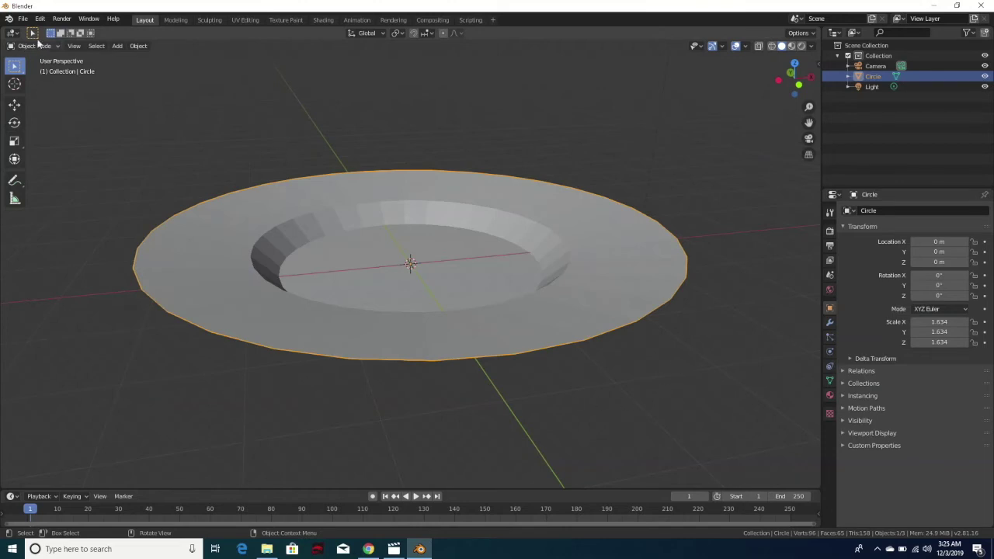
click(829, 323)
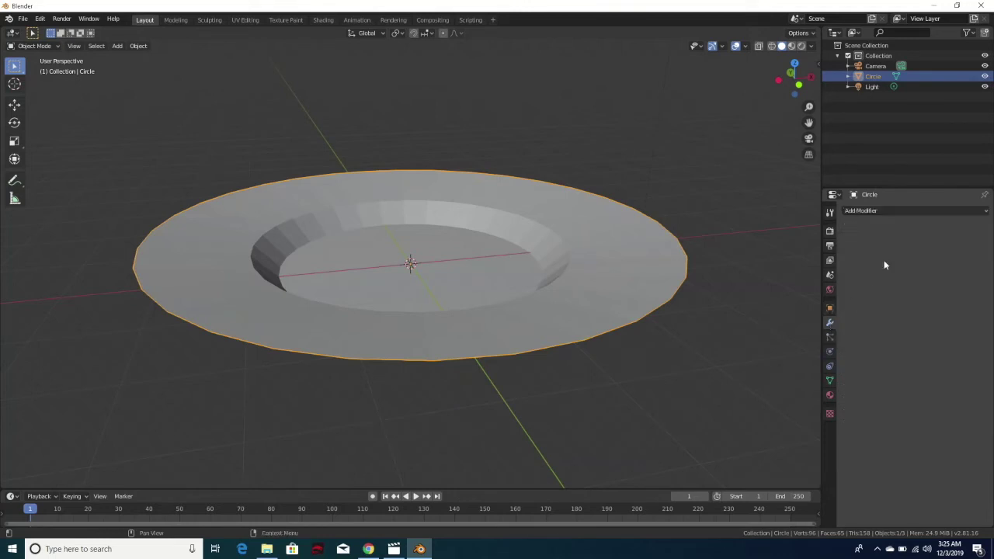
click(891, 210)
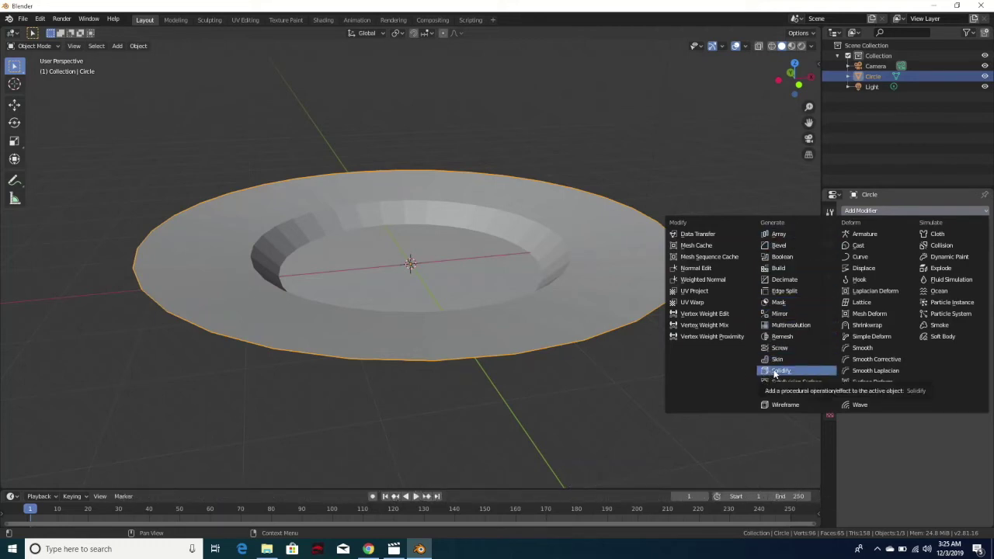
click(777, 370)
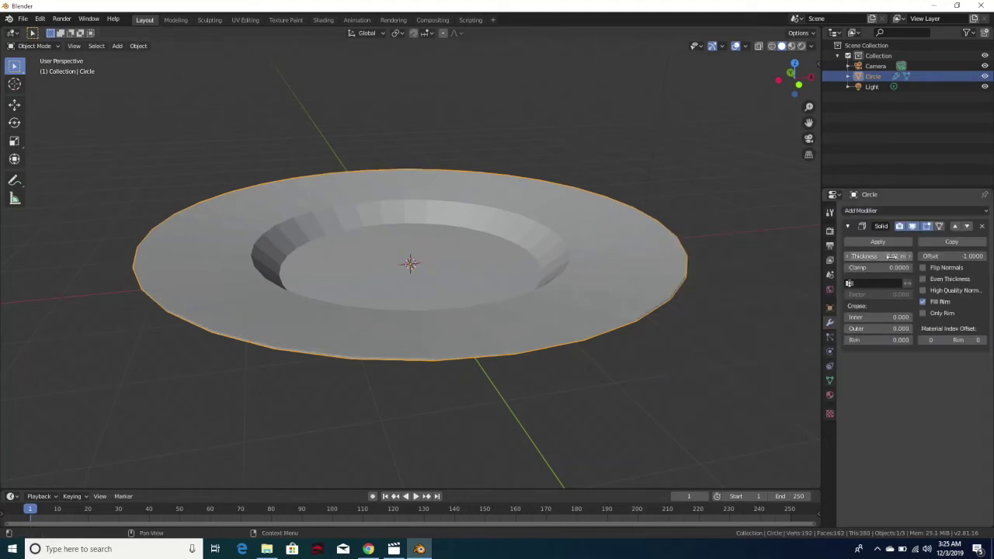
click(909, 255)
click(909, 254)
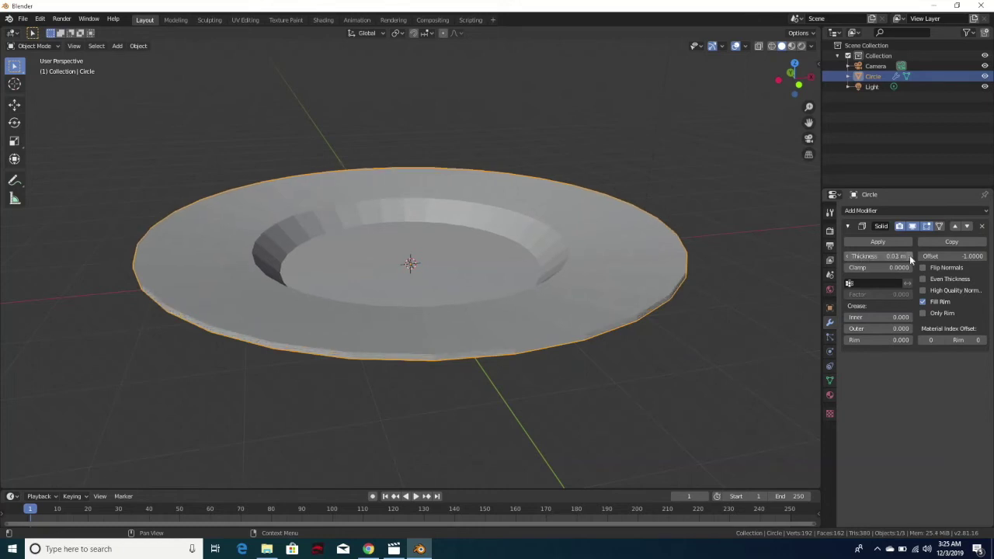
Set the dish's Solidify thickness to 0.05 m and add a Subdivision Surface modifier with 2 viewport subdivisions
click(910, 255)
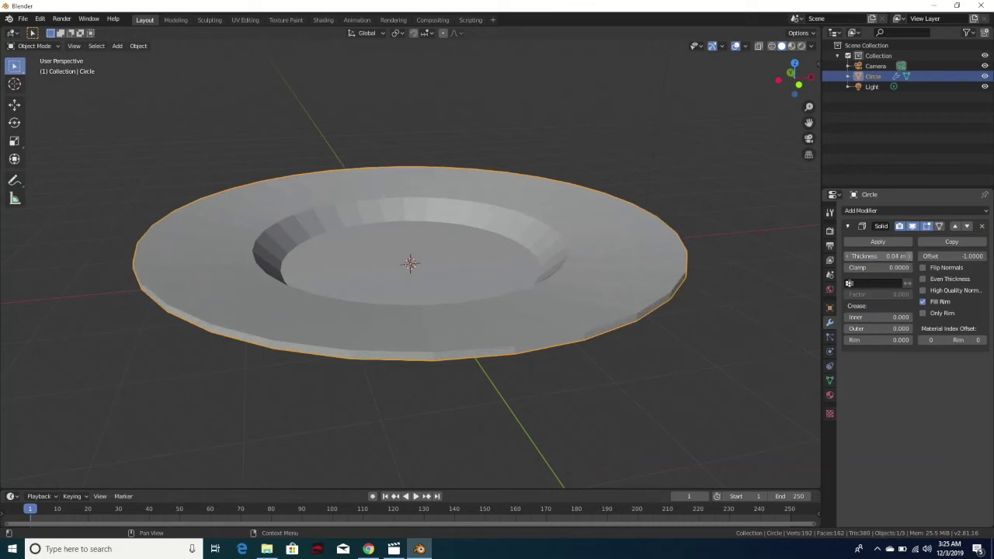
click(909, 255)
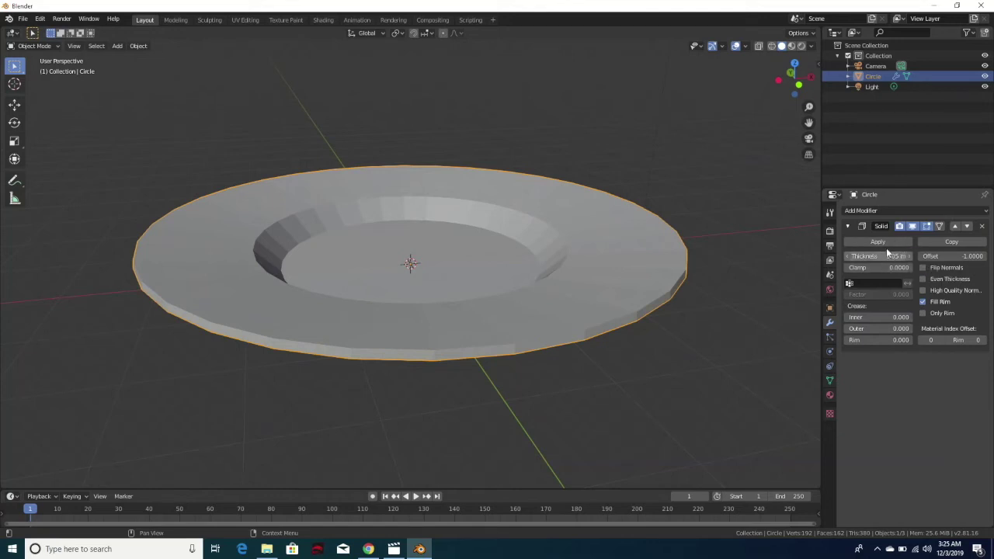
click(890, 211)
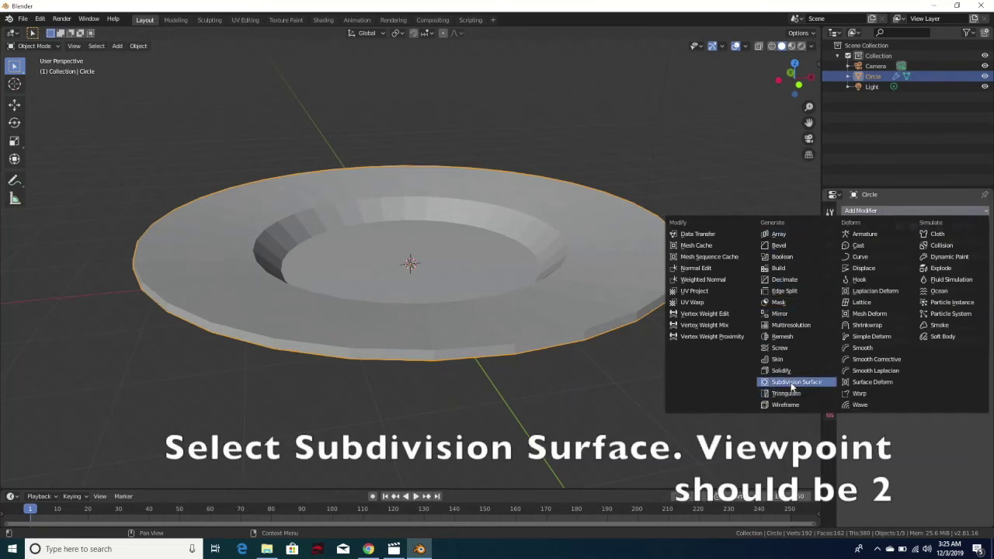
click(794, 382)
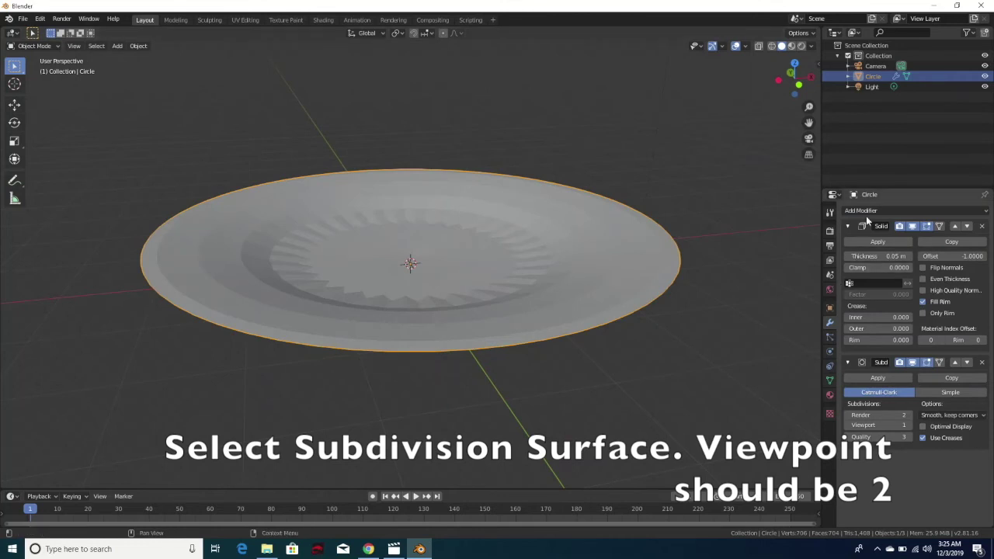
click(909, 424)
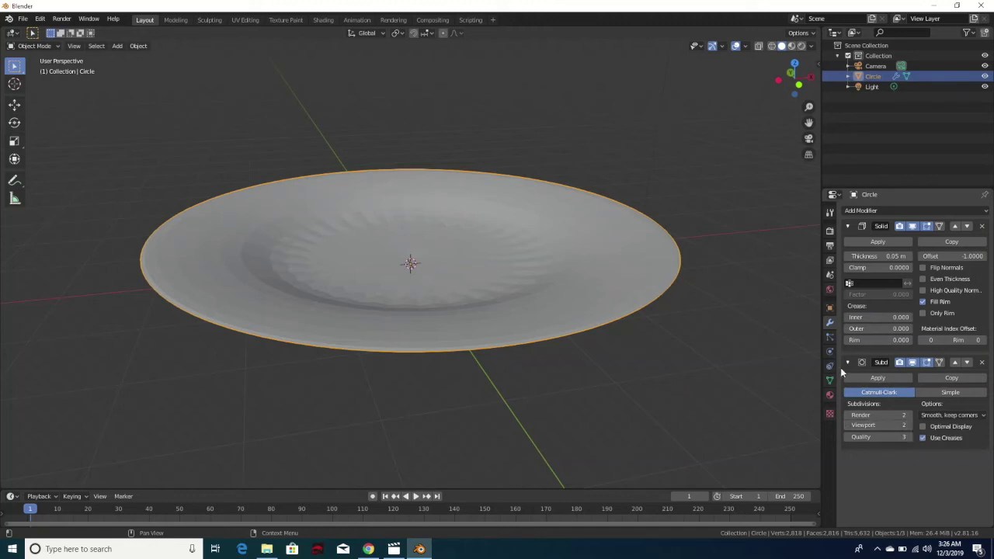
Apply smooth shading to the dish
right_click(456, 239)
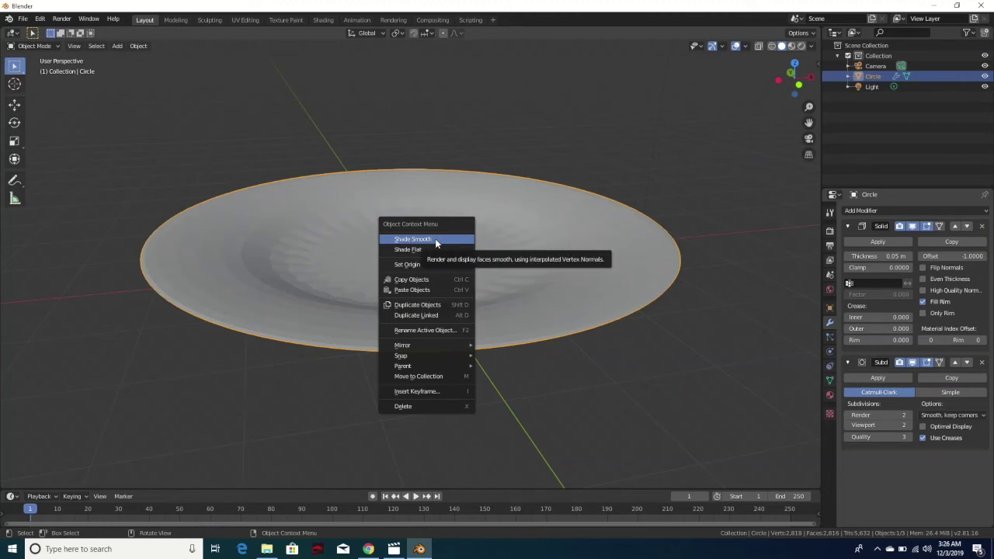
click(436, 241)
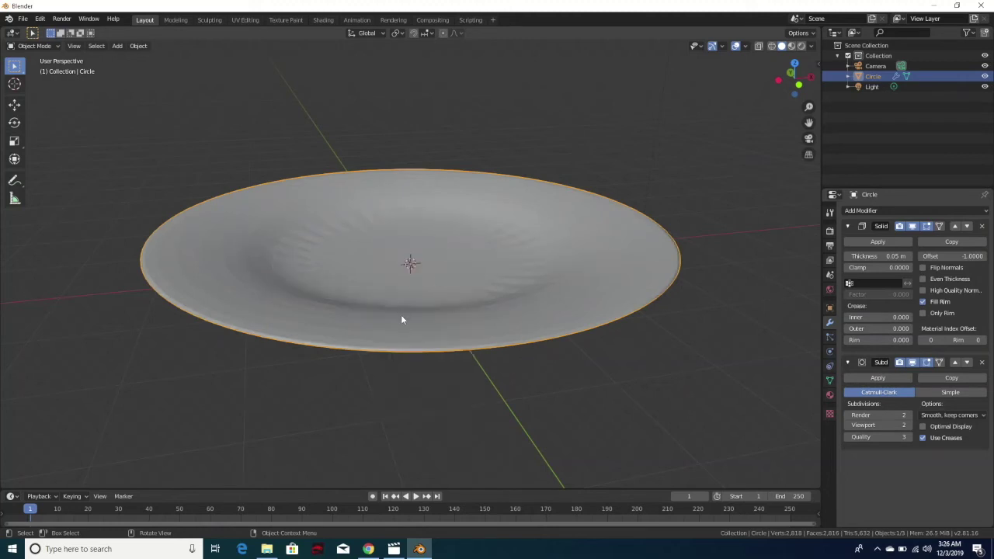
Add a plane mesh beneath the dish and scale it up by about 5.36
middle_drag(377, 406, 381, 386)
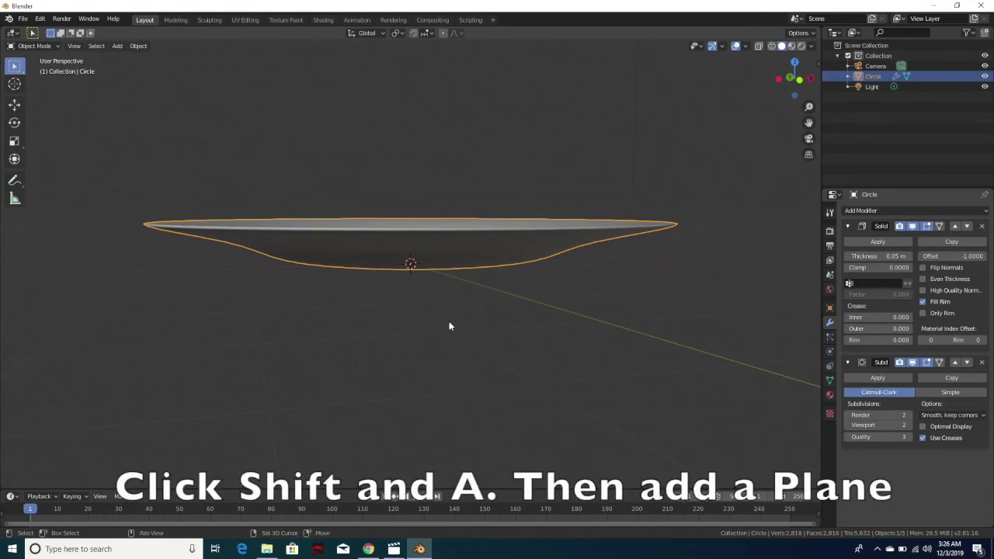
key(shift+a)
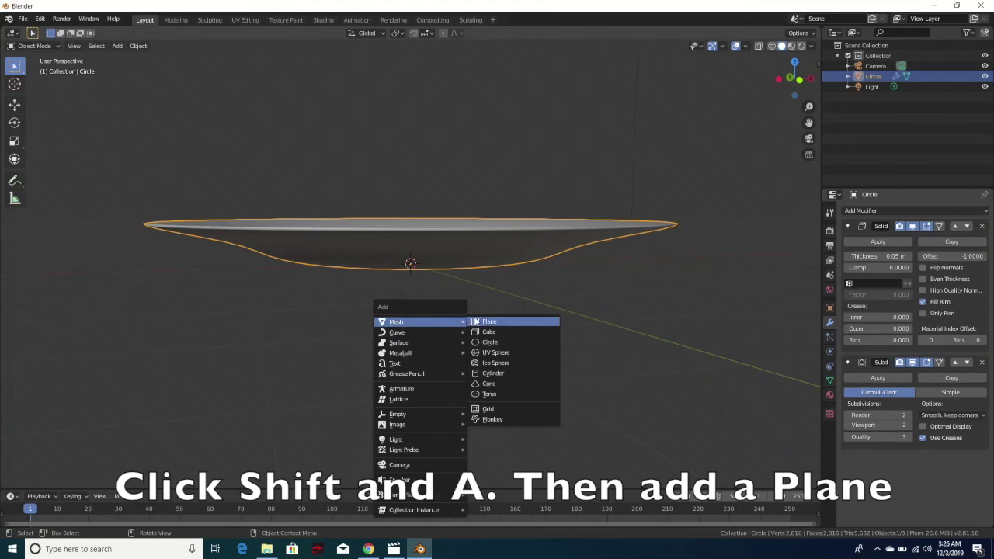
click(486, 323)
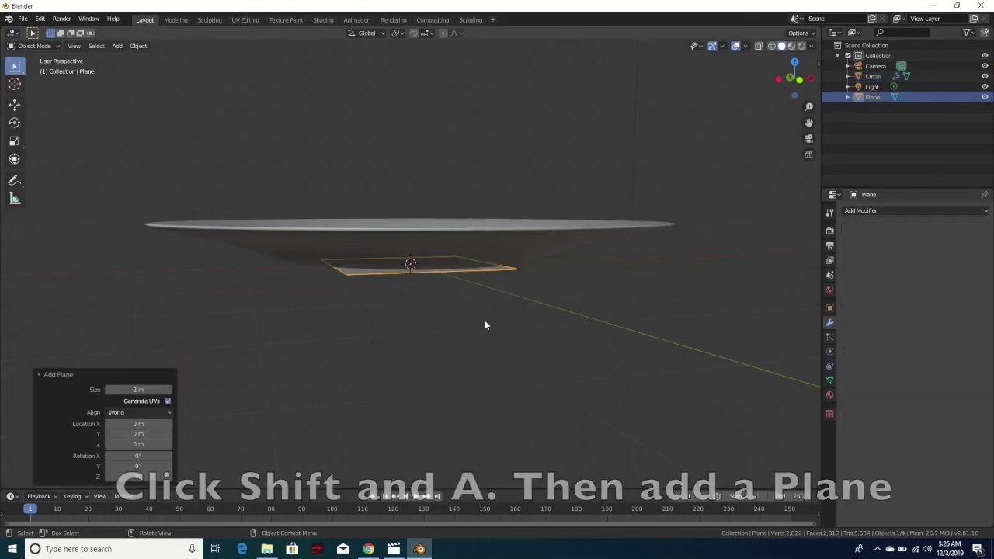
key(s)
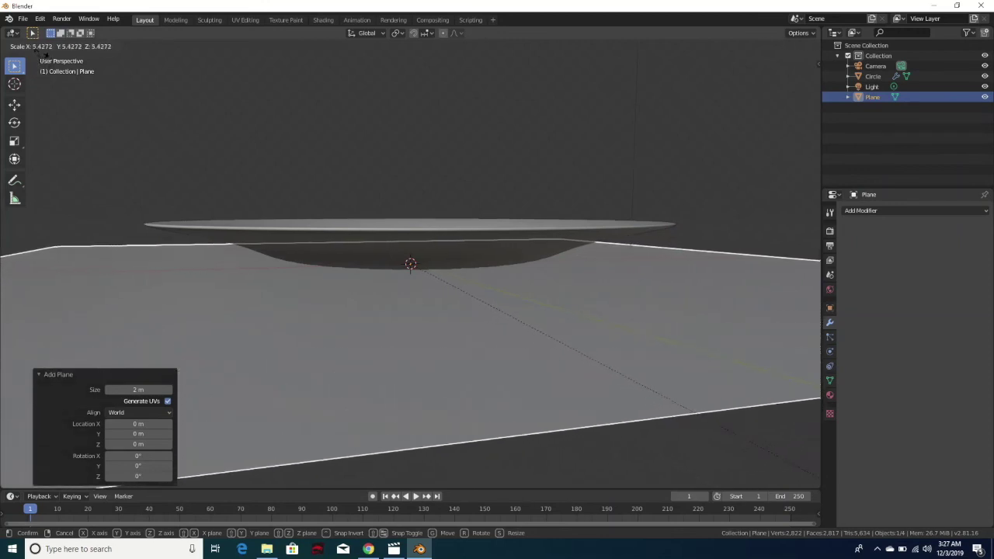
click(43, 53)
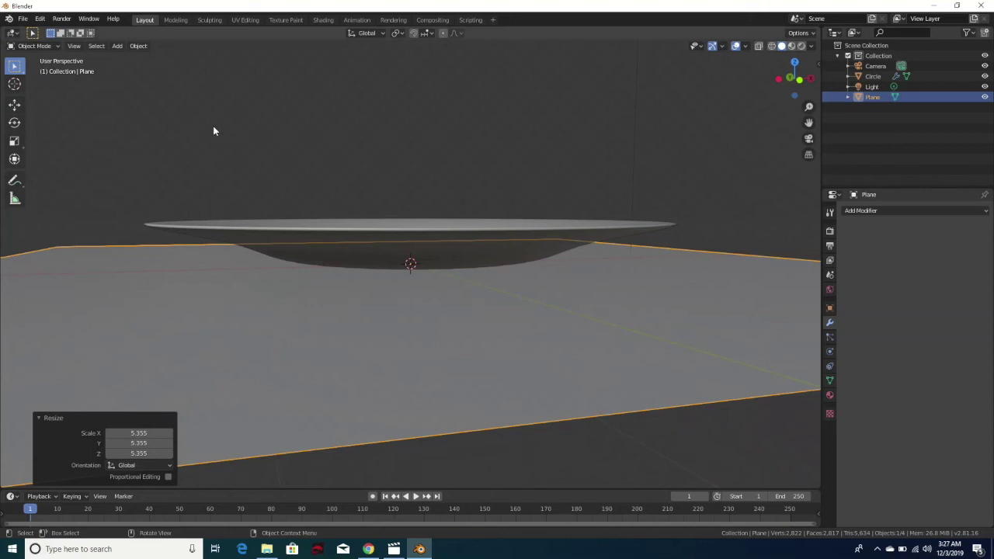
In front view, nudge the plane about 0.03 m along X and 0.007 m upward at the dish's base
key(KP_1)
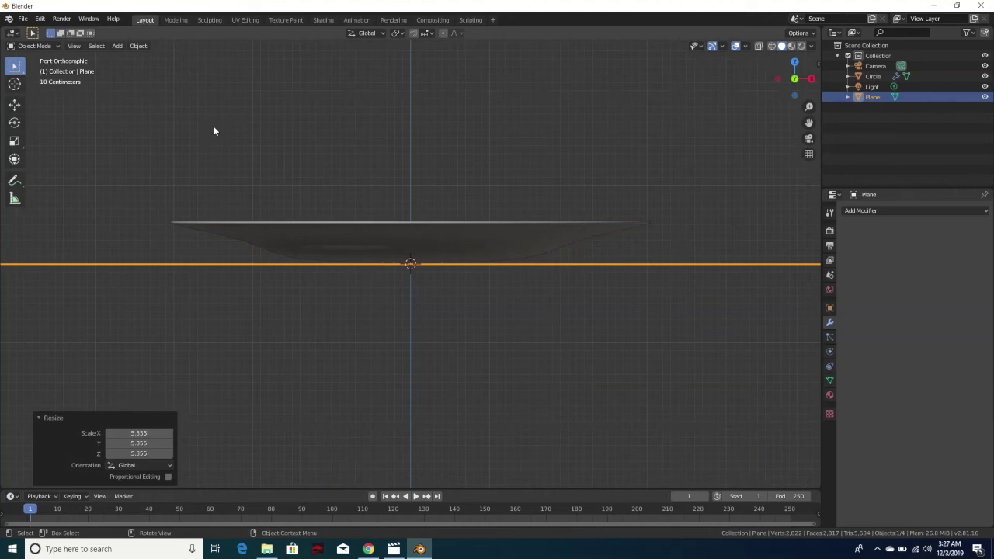
key(g)
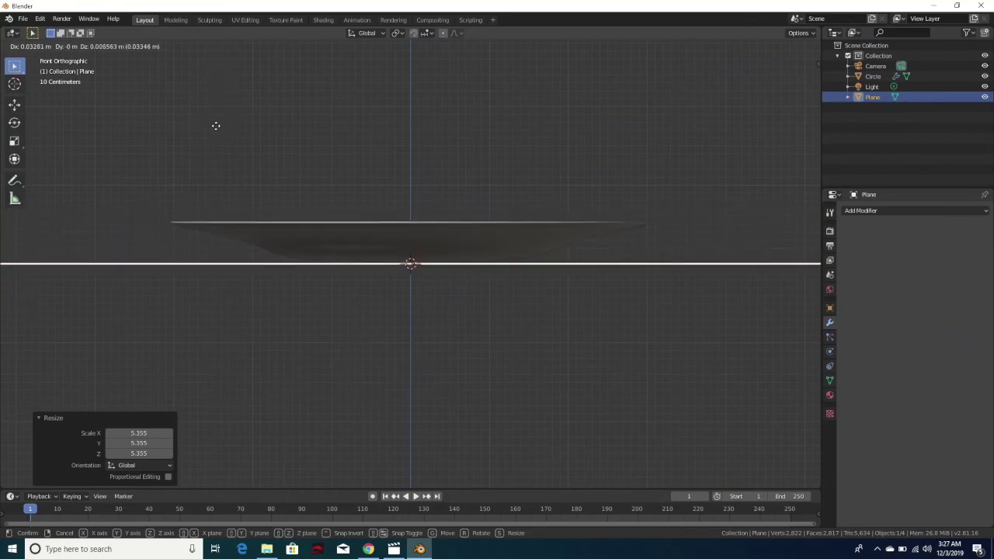
click(216, 125)
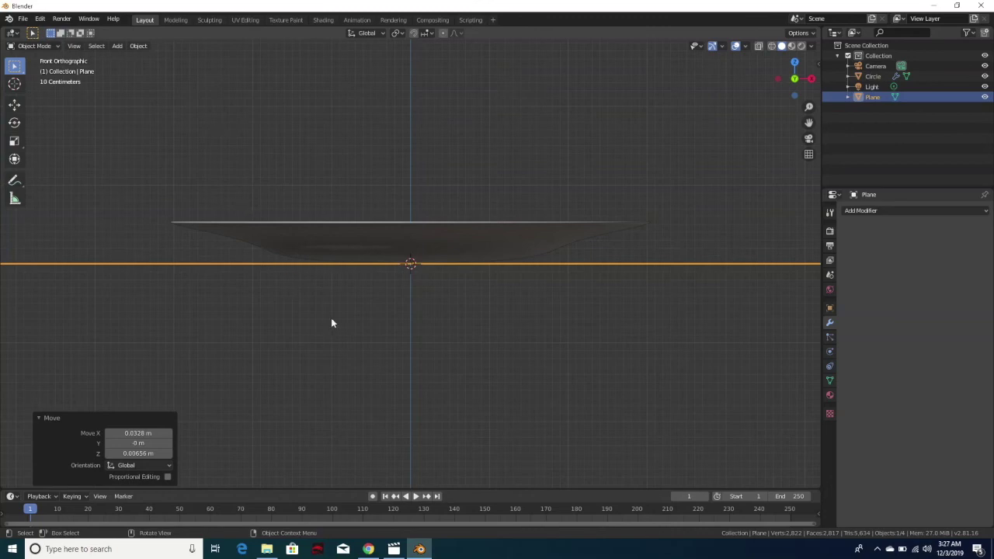
Enlarge the plane under the dish again, scaling it by about 2.07 in front view
middle_drag(390, 344, 396, 340)
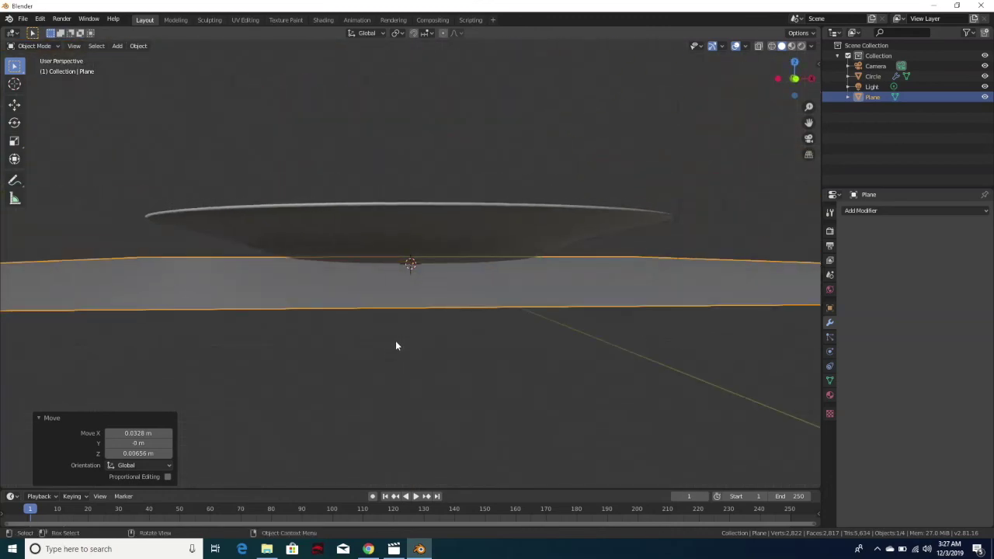
key(KP_1)
scroll(407, 359, down, 5)
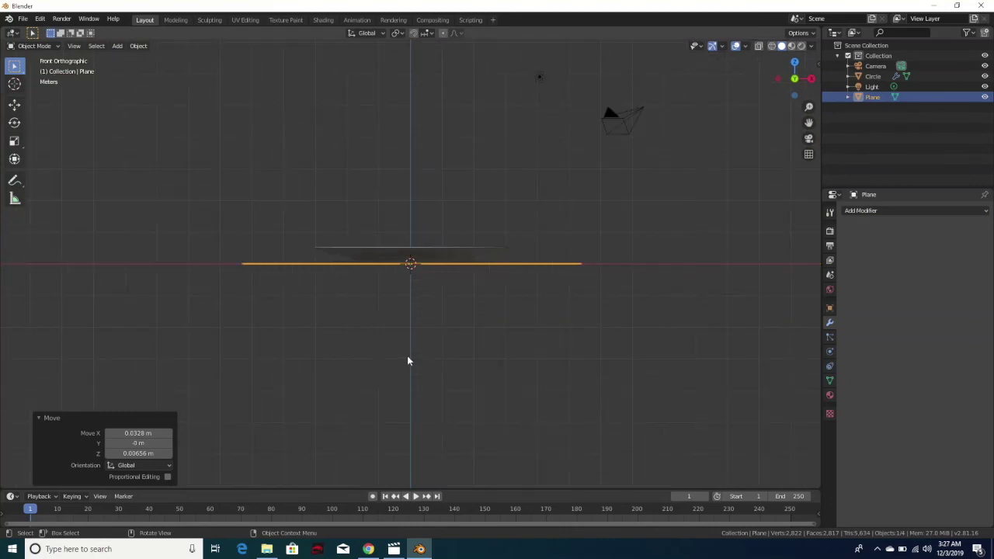
key(s)
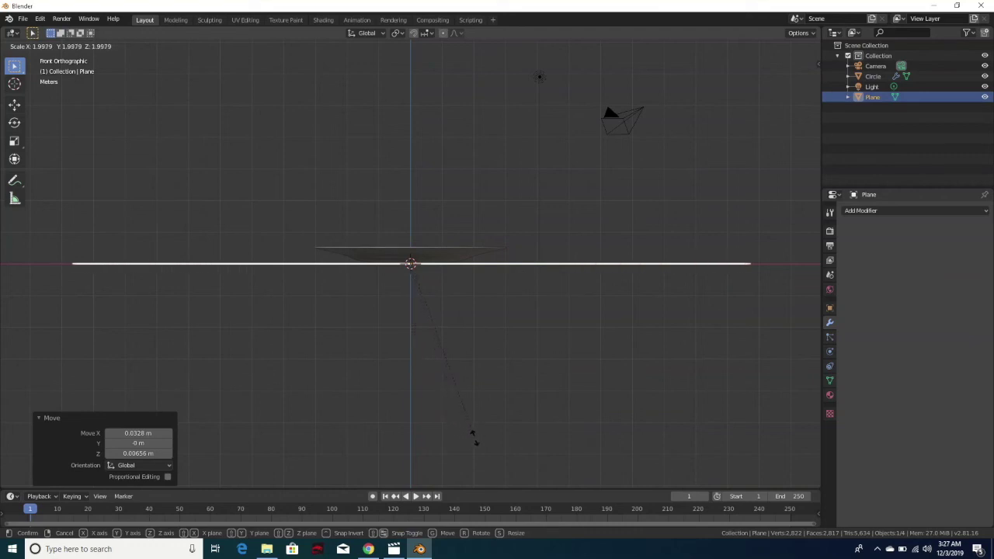
click(479, 448)
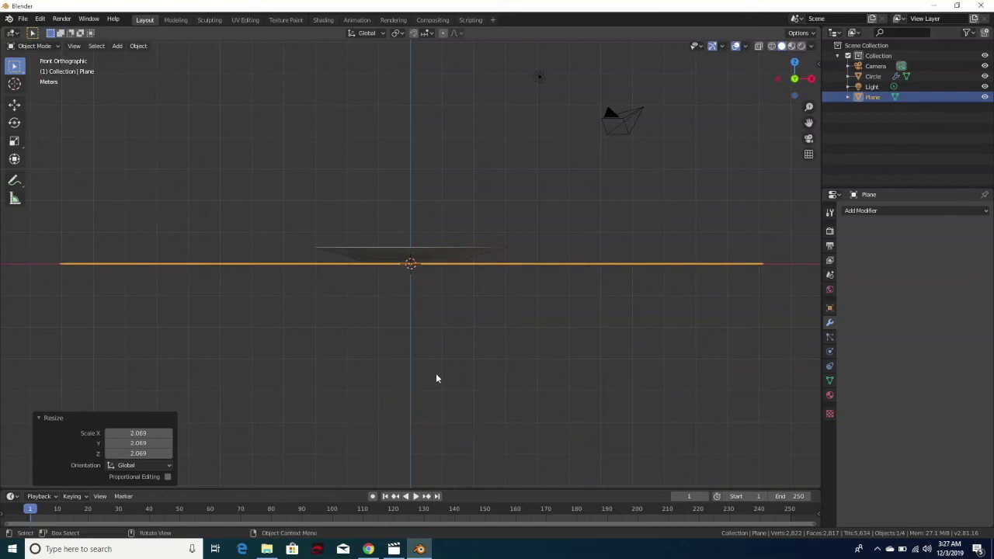
Save the scene in the Documents folder as plate1.blend
middle_drag(335, 341, 405, 375)
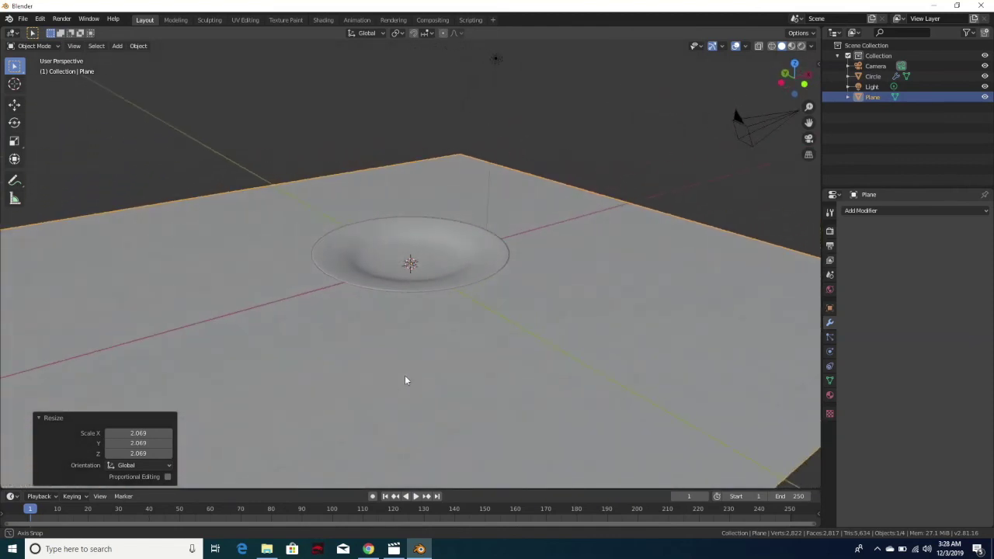
click(23, 18)
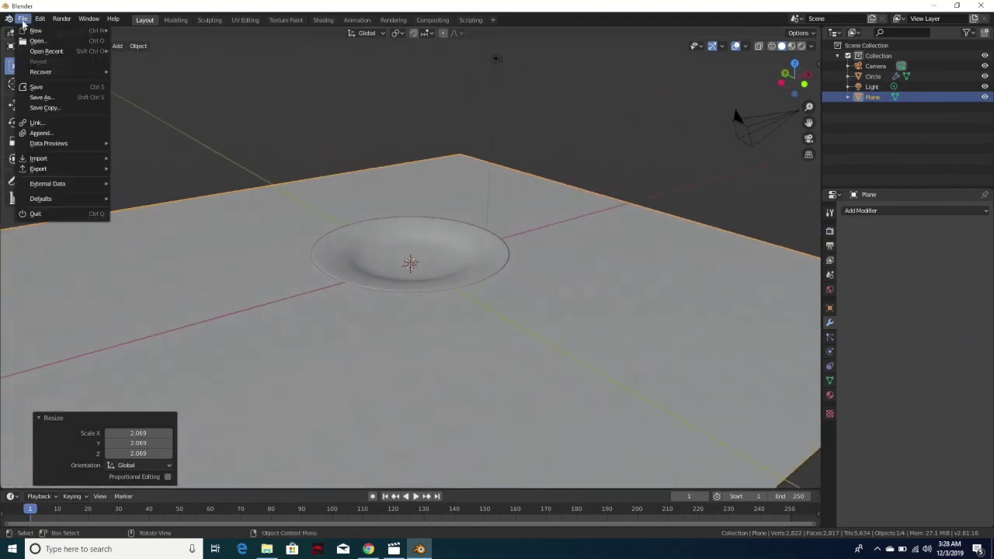
click(37, 88)
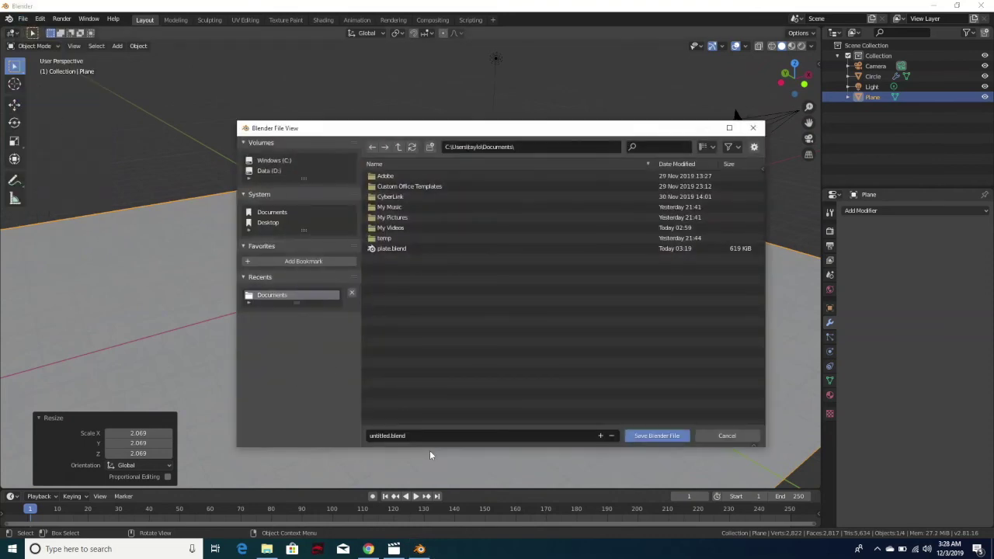
click(398, 250)
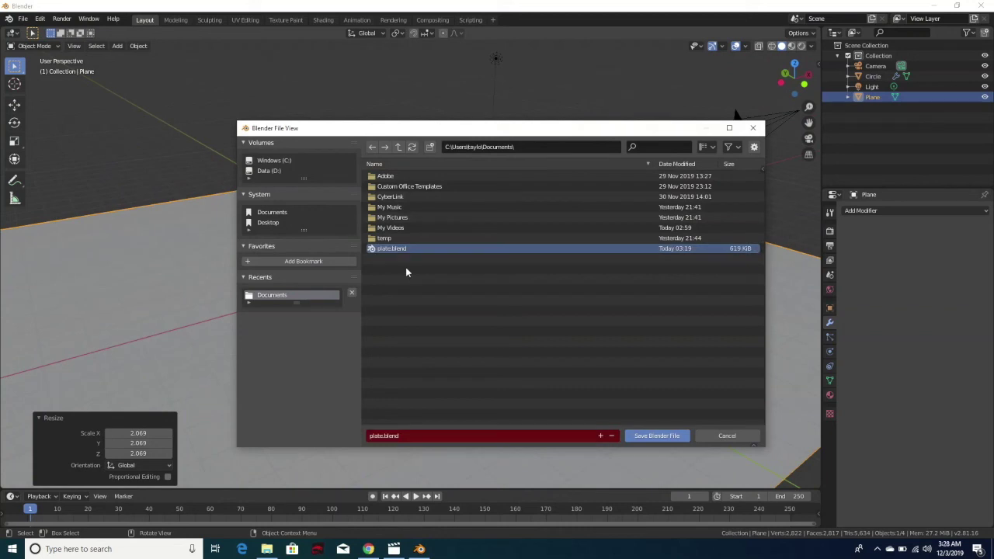
click(381, 436)
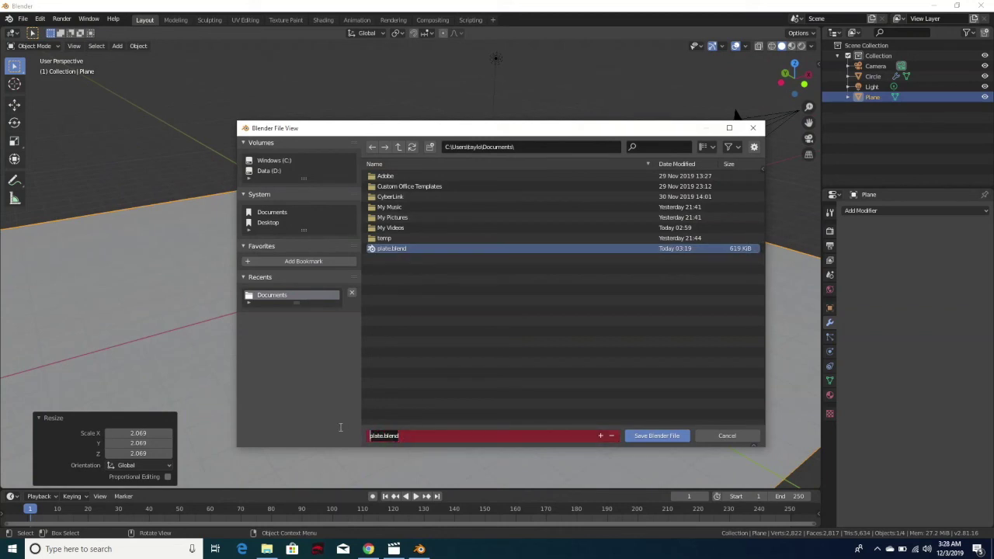
text(plate1)
click(660, 434)
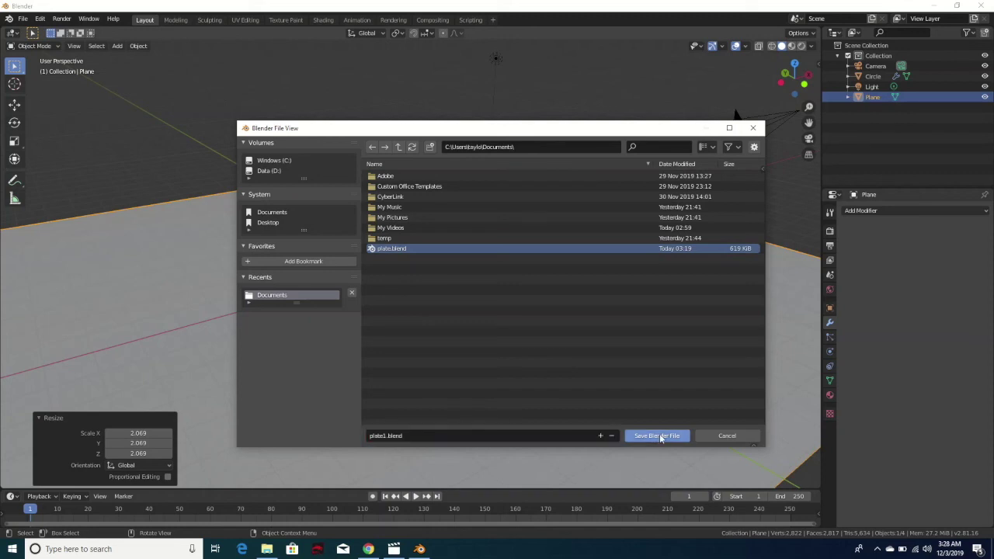